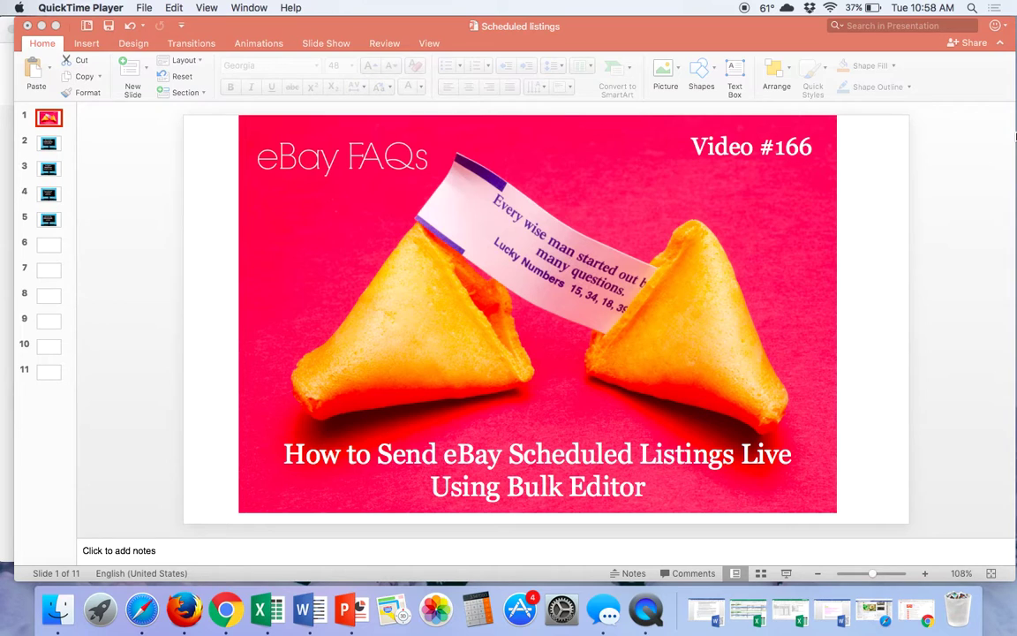
- Bring the 'Scheduled listings' PowerPoint deck to the front on its eBay FAQs title slide
{"action": "left_click", "coordinate": [49, 121]}
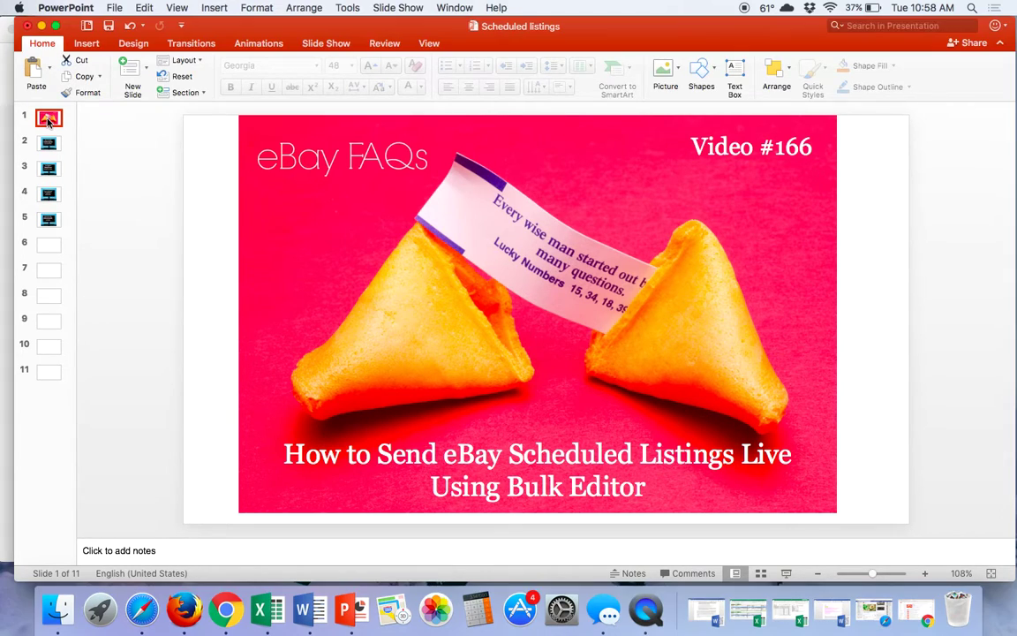
- Advance to slide 3, which says the Scheduled Listing Folder holds 3,000 listings for 3 weeks
{"action": "key", "text": "Down"}
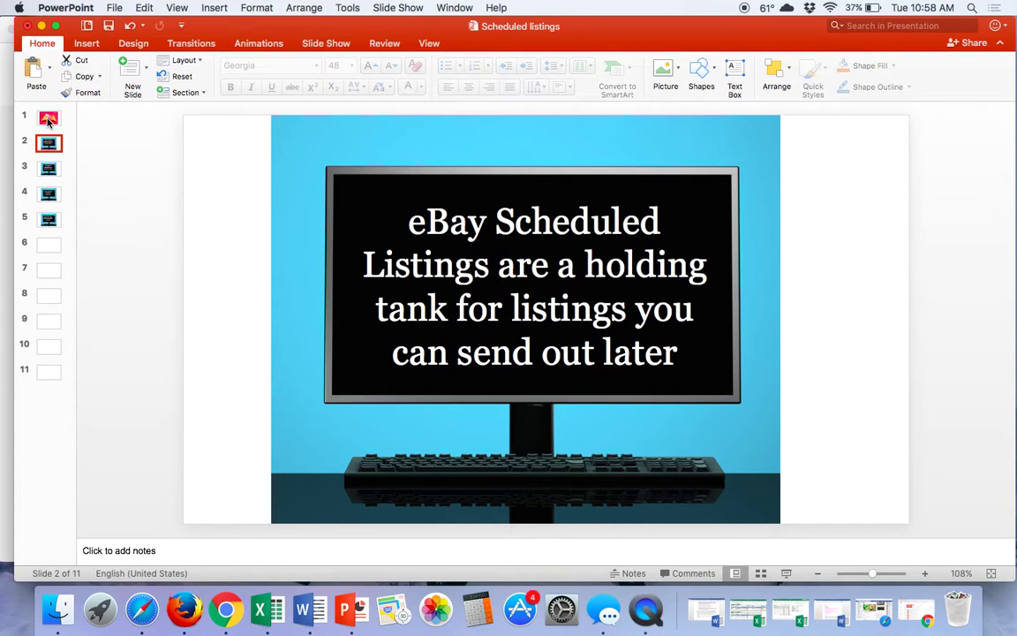
{"action": "key", "text": "Down"}
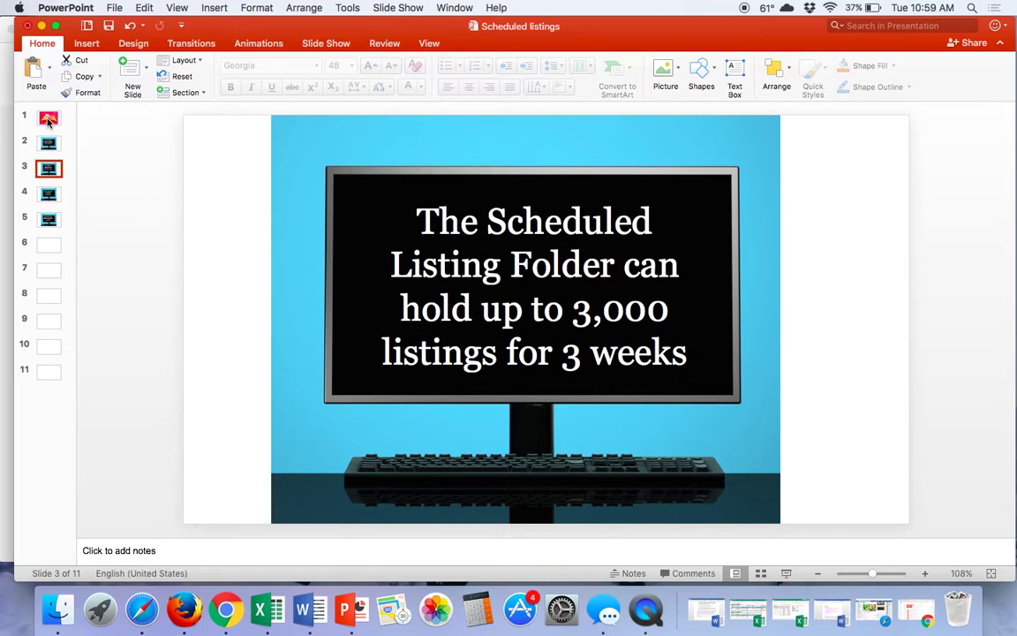
- Advance to slide 4, about not being charged unless the listing goes out automatically
{"action": "key", "text": "Down"}
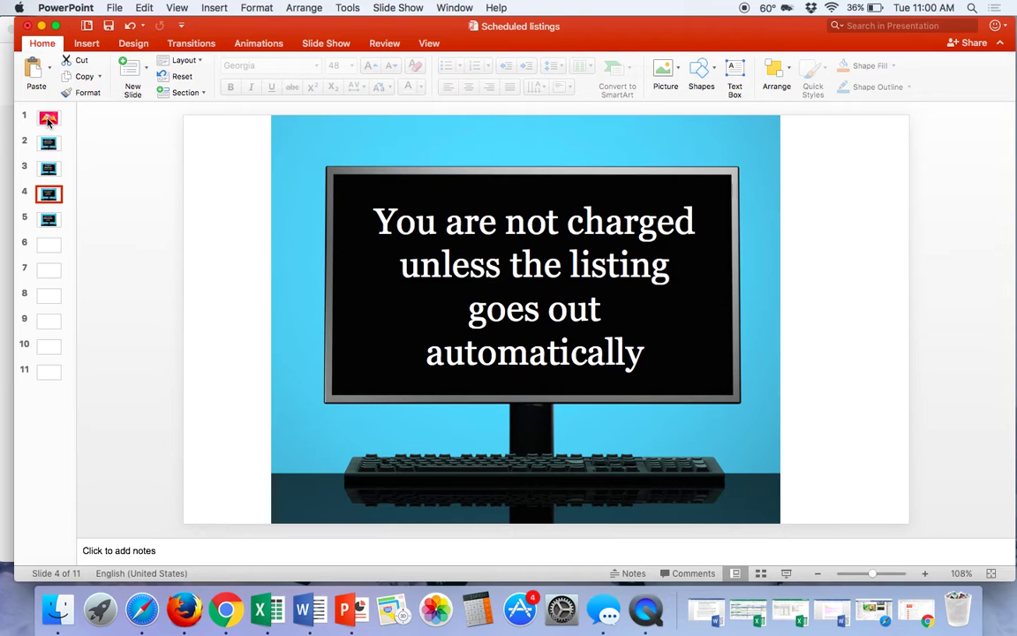
- Advance to slide 5, on why scheduled listings beat drafts
{"action": "key", "text": "Down"}
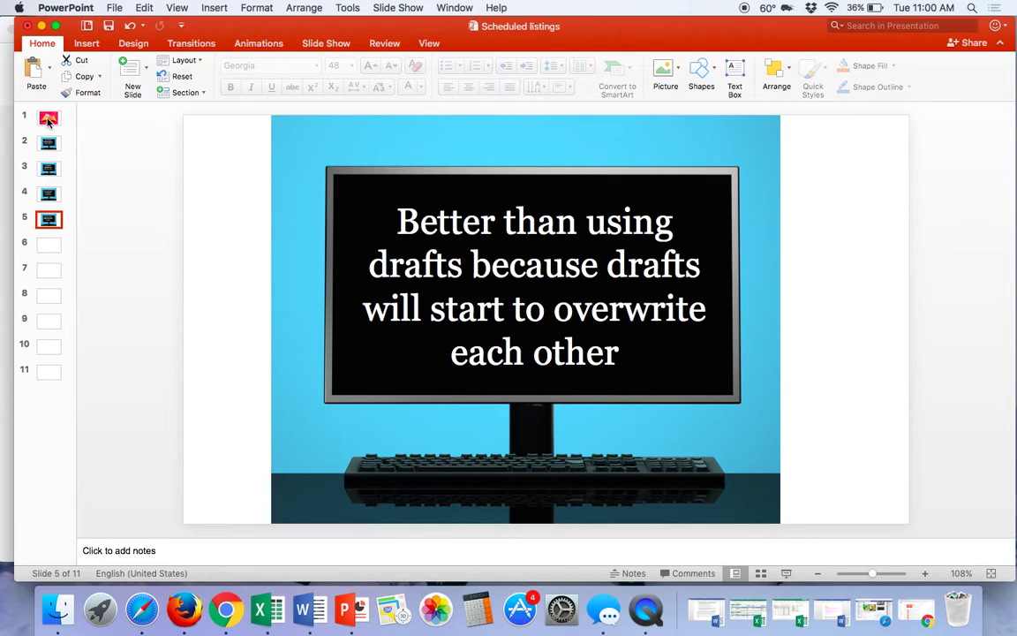
- Minimize PowerPoint to reveal eBay's 'Sell similar' page in Safari
{"action": "left_click", "coordinate": [42, 26]}
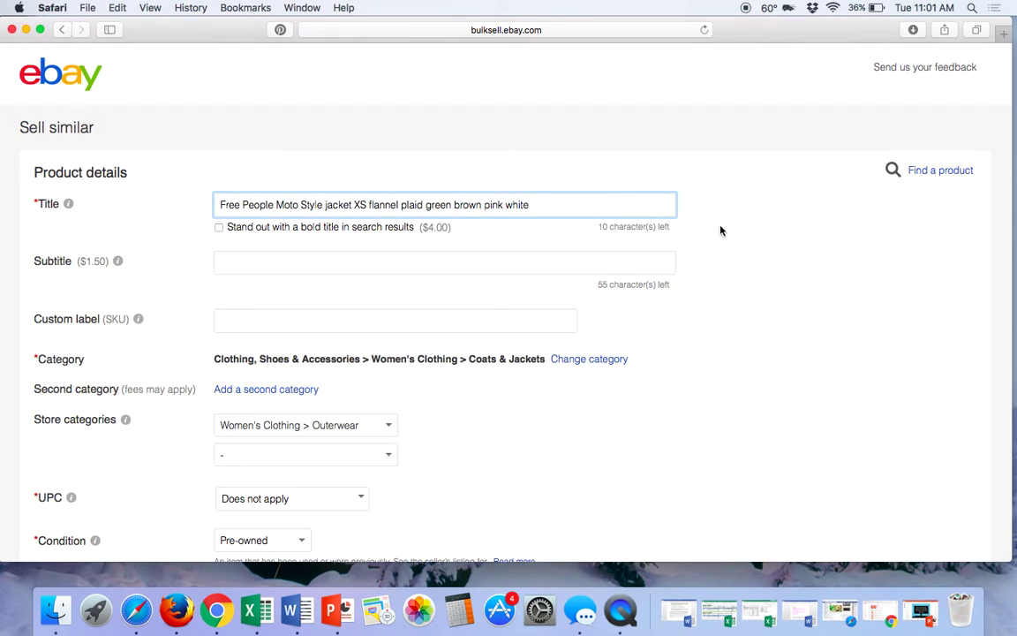
- In Selling details, switch the listing to a scheduled start, defaulting to Jan 03, 1:00 AM PST
{"action": "scroll", "coordinate": [720, 230], "scroll_direction": "down", "scroll_amount": 2}
{"action": "scroll", "coordinate": [721, 230], "scroll_direction": "down", "scroll_amount": 5}
{"action": "scroll", "coordinate": [733, 176], "scroll_direction": "down", "scroll_amount": 15}
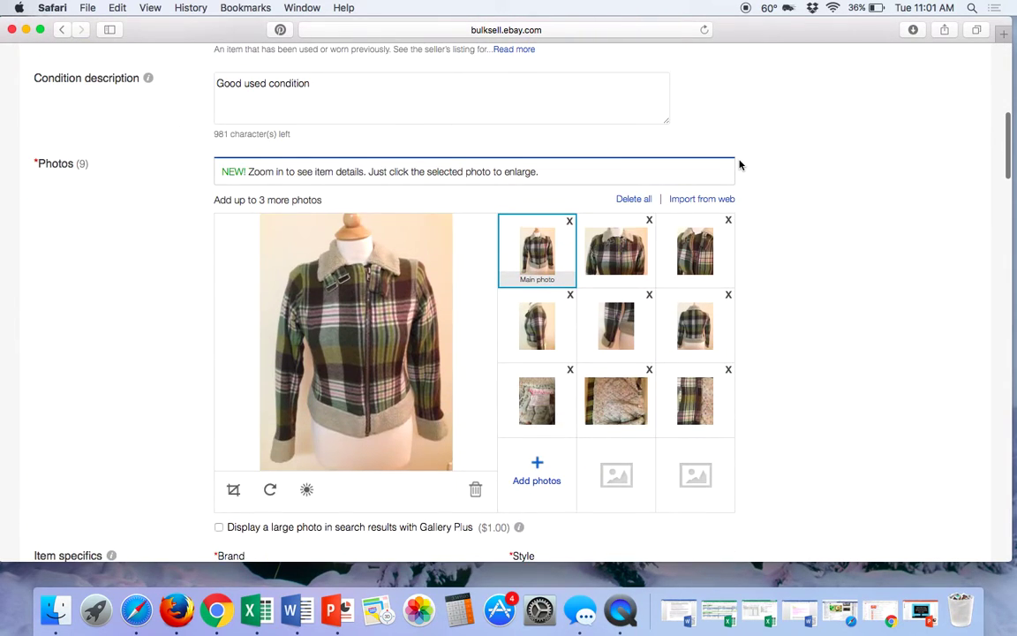
{"action": "scroll", "coordinate": [740, 137], "scroll_direction": "down", "scroll_amount": 10}
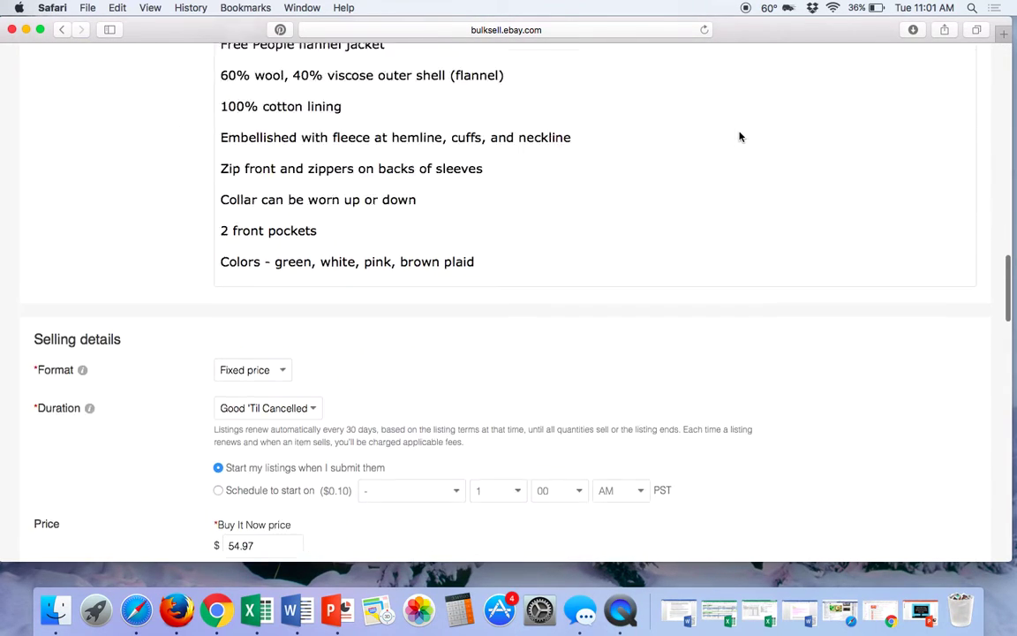
{"action": "scroll", "coordinate": [505, 324], "scroll_direction": "down", "scroll_amount": 5}
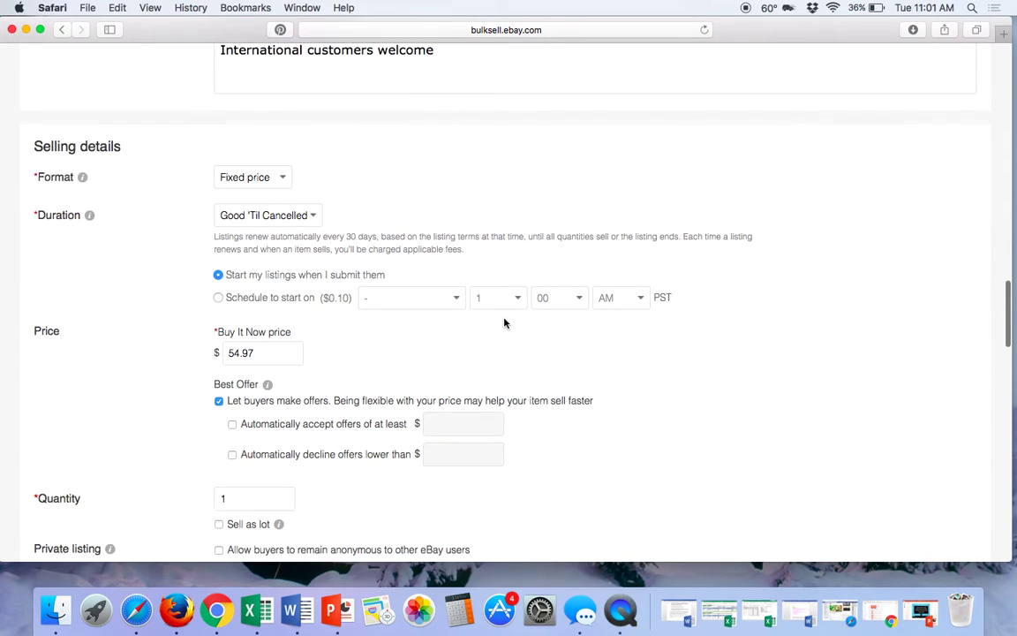
{"action": "scroll", "coordinate": [238, 181], "scroll_direction": "up", "scroll_amount": 1}
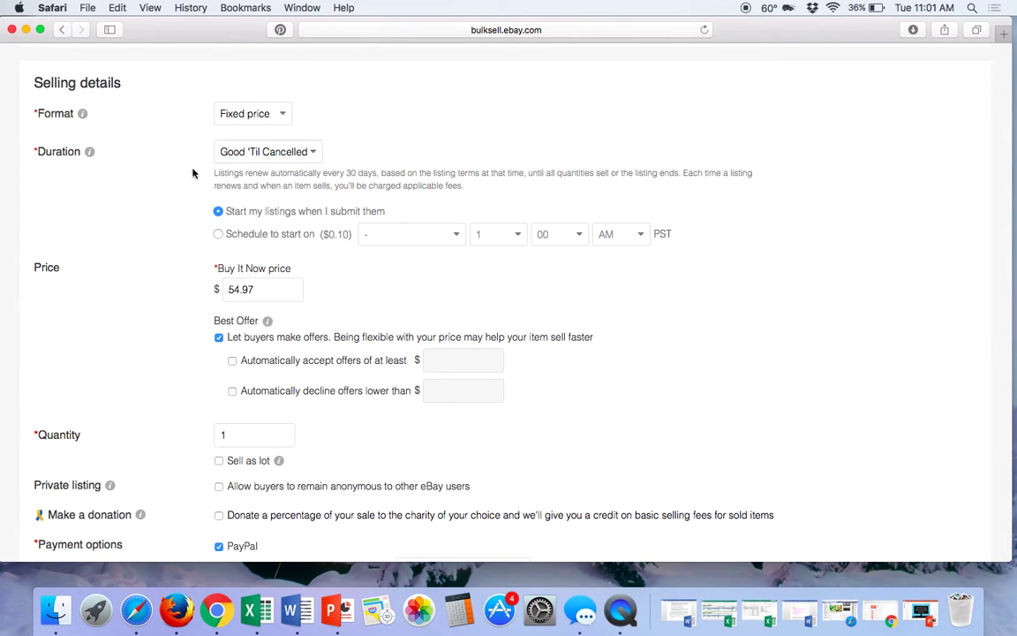
{"action": "left_click", "coordinate": [218, 235]}
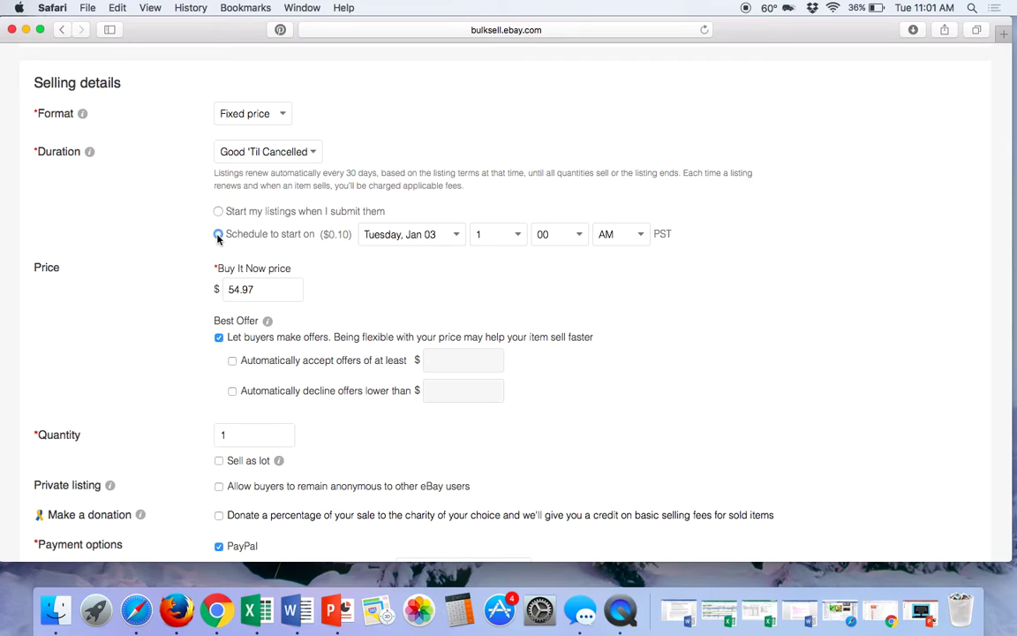
- Set the scheduled start date to Tuesday, Jan 10 and the hour to 8:00 AM PST
{"action": "left_click", "coordinate": [456, 235]}
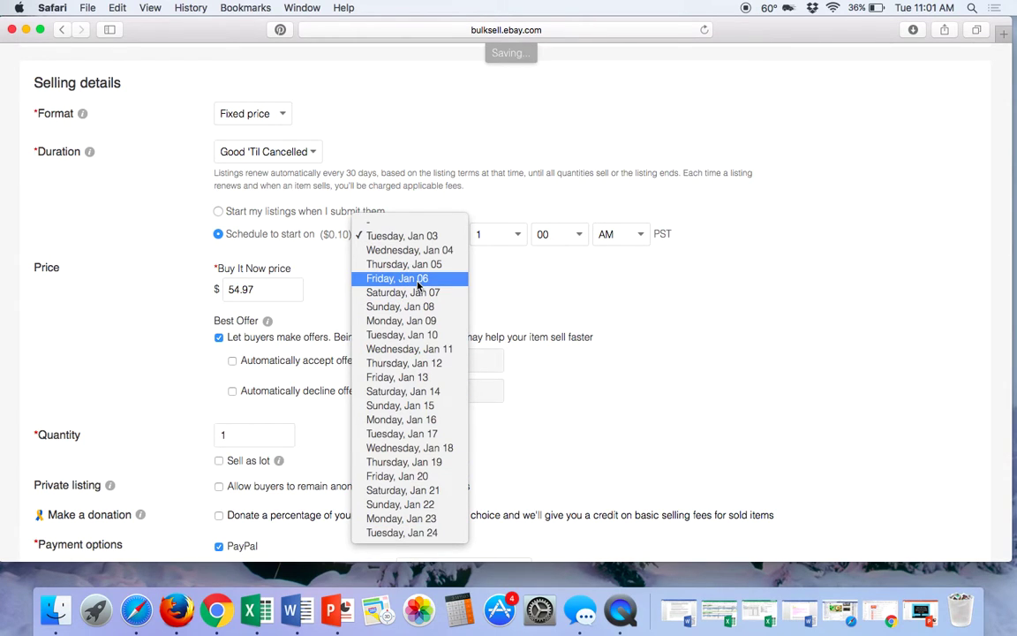
{"action": "left_click", "coordinate": [401, 335]}
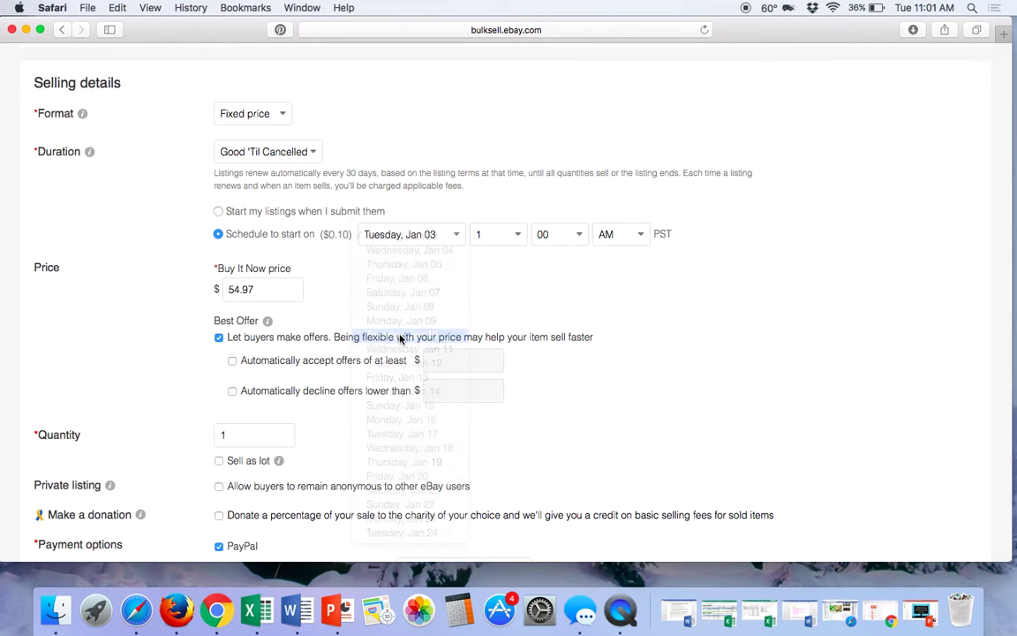
{"action": "left_click", "coordinate": [519, 237]}
{"action": "left_click", "coordinate": [491, 344]}
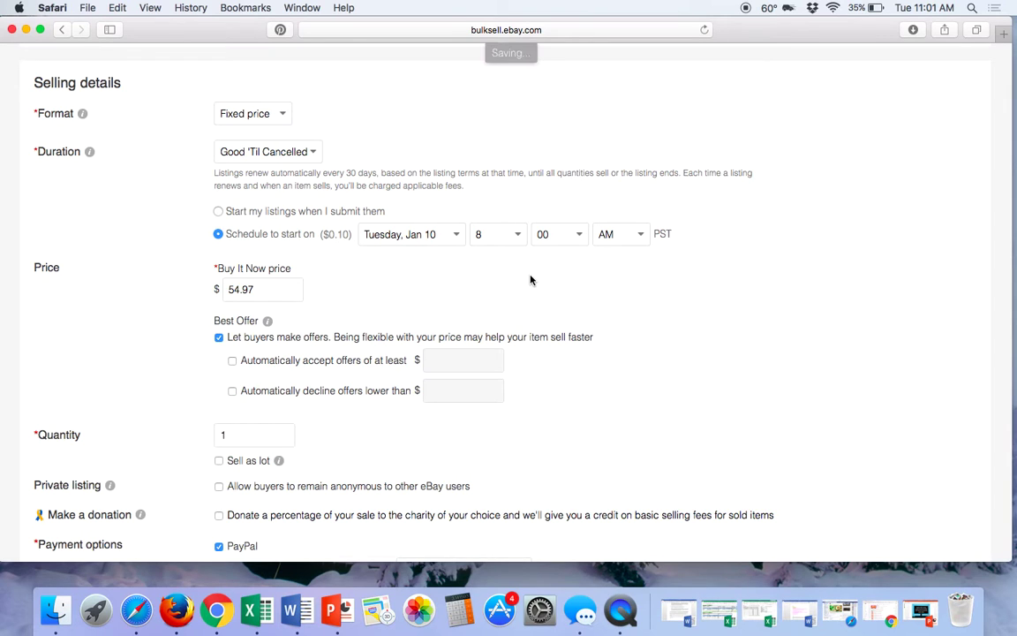
{"action": "scroll", "coordinate": [531, 280], "scroll_direction": "down", "scroll_amount": 20}
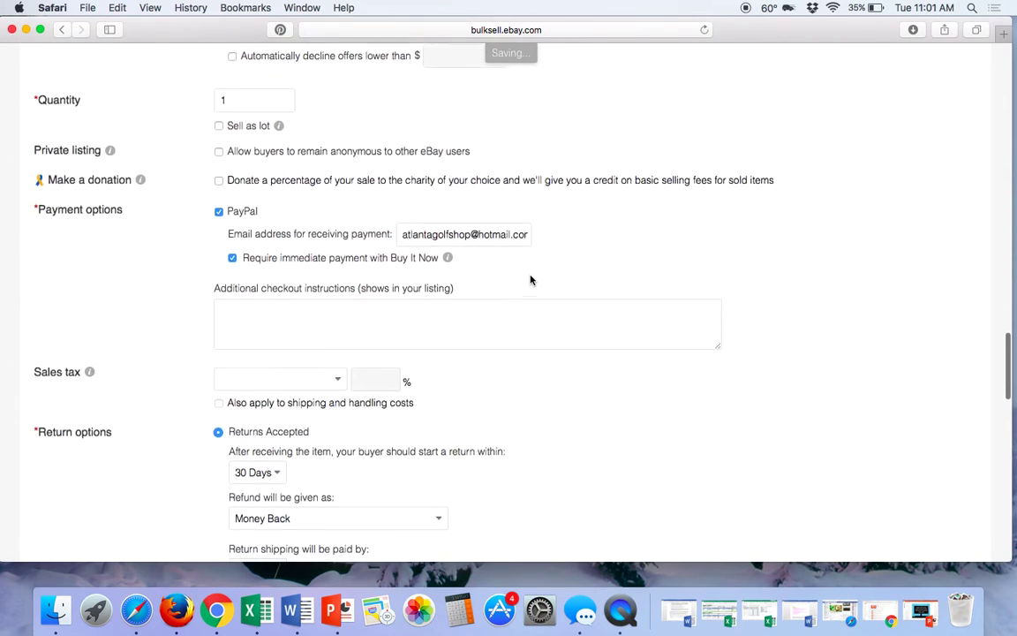
{"action": "scroll", "coordinate": [531, 280], "scroll_direction": "down", "scroll_amount": 3}
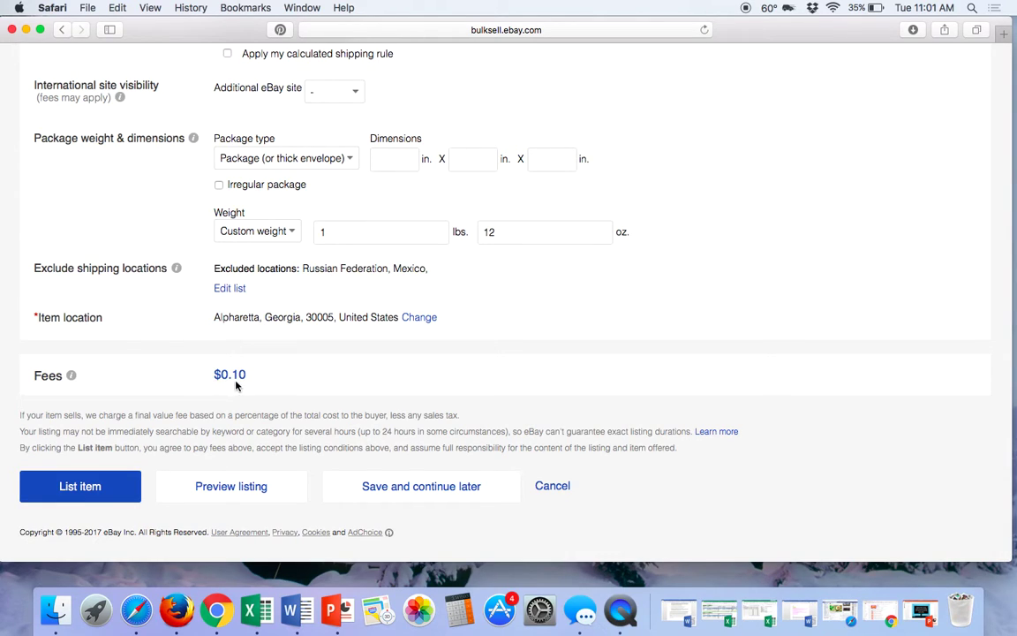
- List the plaid jacket item and finish to Seller Hub's Active listings page
{"action": "left_click", "coordinate": [116, 495]}
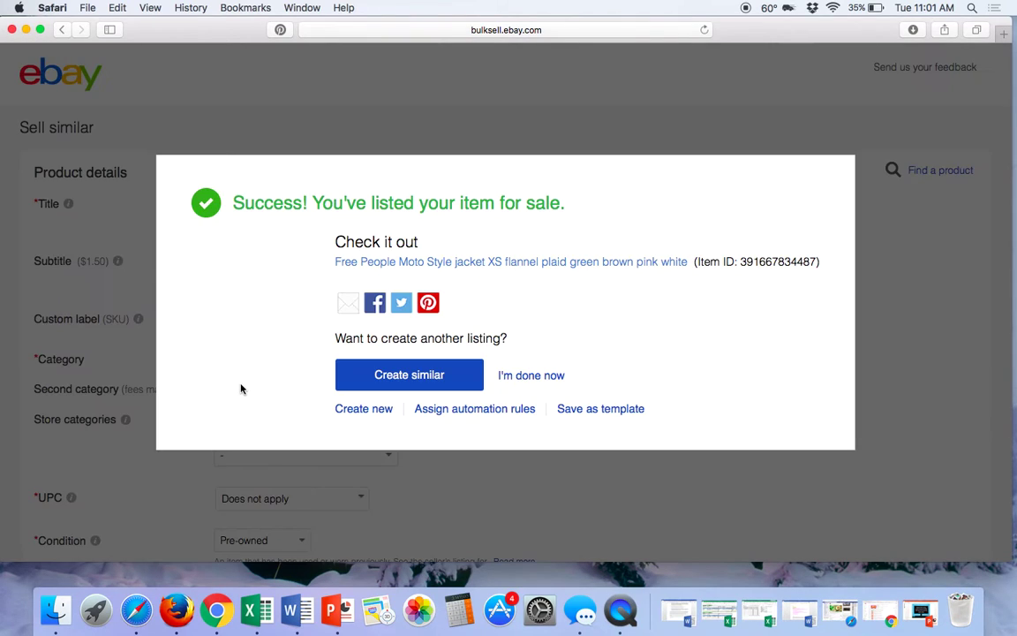
{"action": "left_click", "coordinate": [526, 378]}
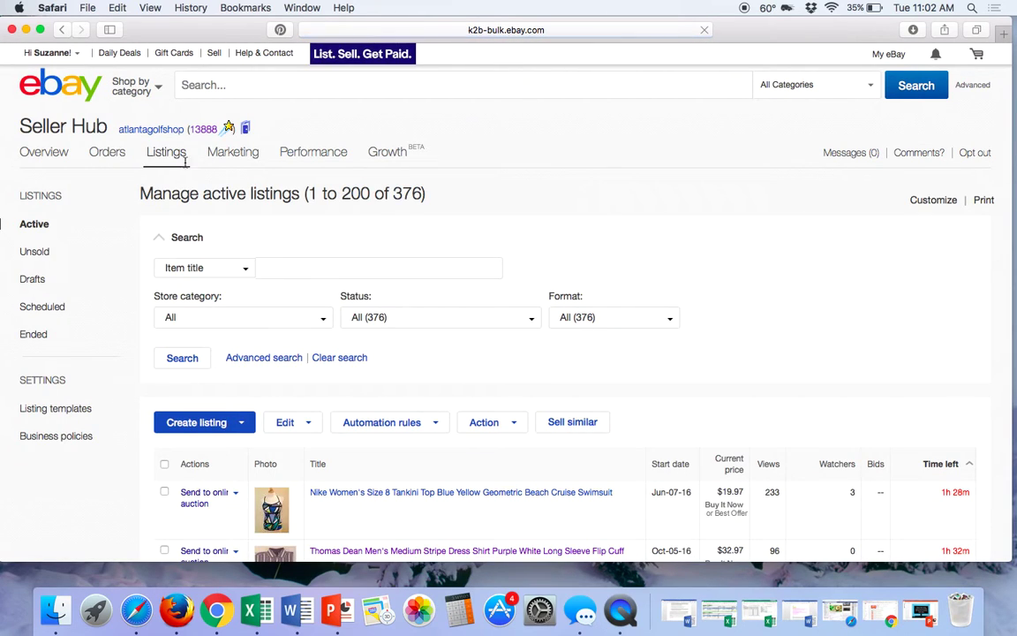
{"action": "mouse_move", "coordinate": [166, 155]}
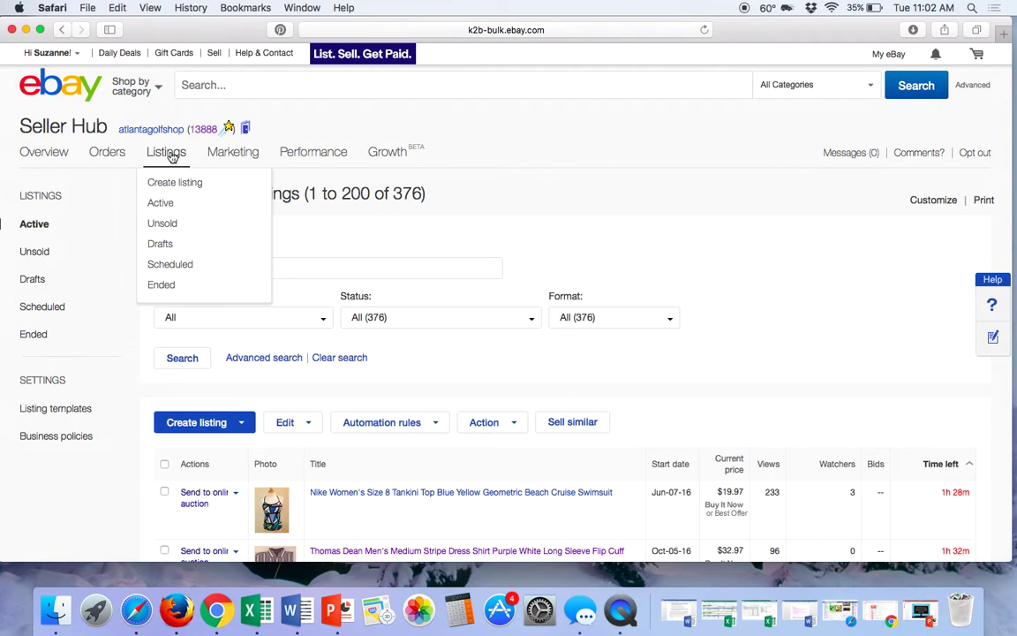
- Open the Scheduled listings and view the Nike tankini listing scheduled for Jan 10, 08:00 PST
{"action": "left_click", "coordinate": [183, 267]}
{"action": "scroll", "coordinate": [183, 268], "scroll_direction": "down", "scroll_amount": 3}
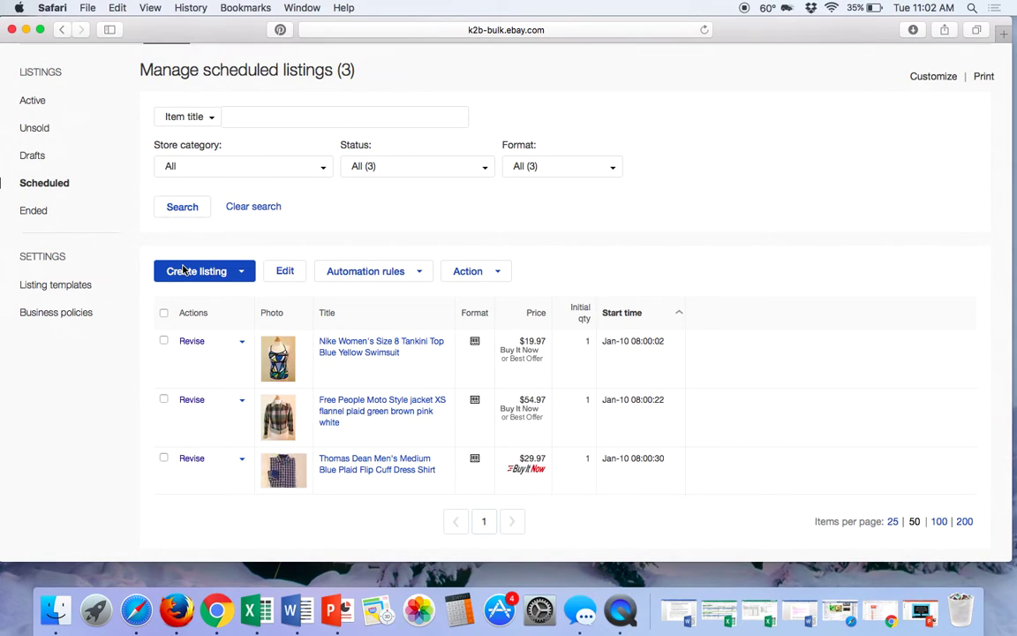
{"action": "left_click", "coordinate": [344, 355]}
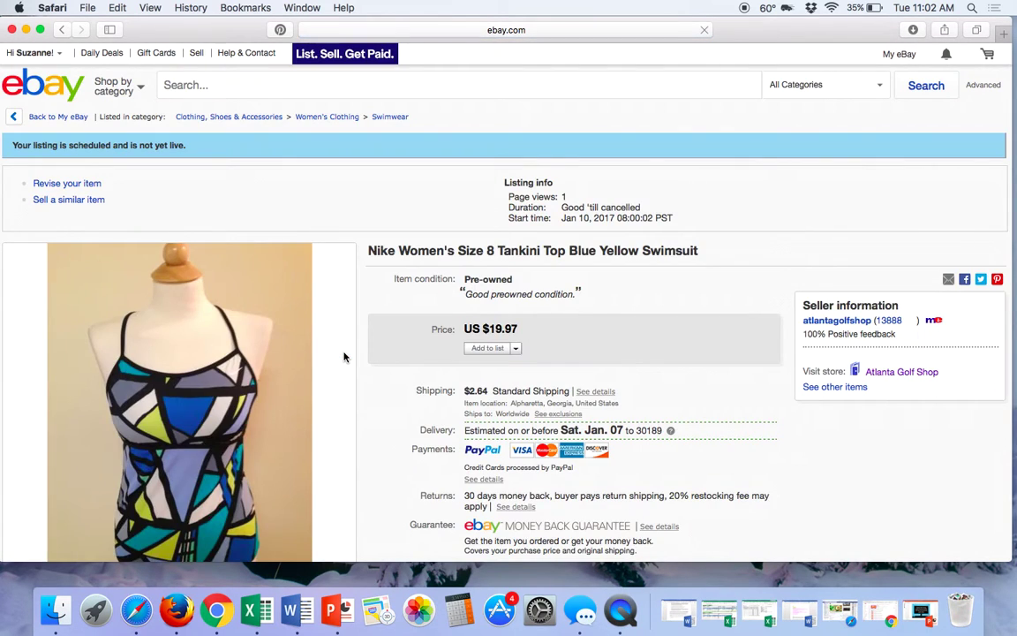
{"action": "scroll", "coordinate": [344, 356], "scroll_direction": "down", "scroll_amount": 4}
{"action": "scroll", "coordinate": [344, 357], "scroll_direction": "down", "scroll_amount": 3}
{"action": "scroll", "coordinate": [343, 357], "scroll_direction": "up", "scroll_amount": 6}
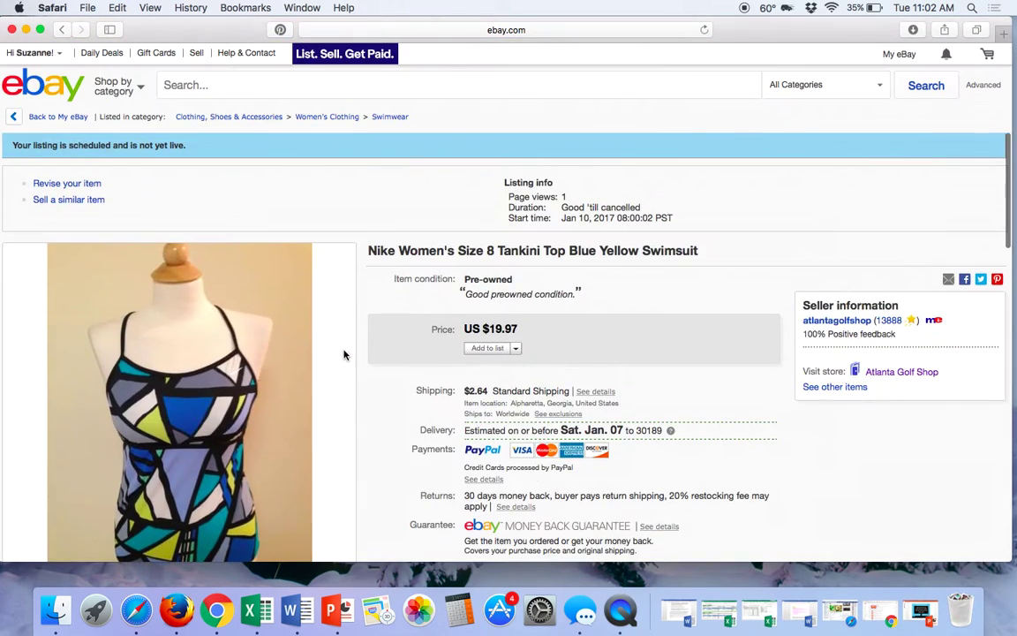
{"action": "left_click", "coordinate": [64, 31]}
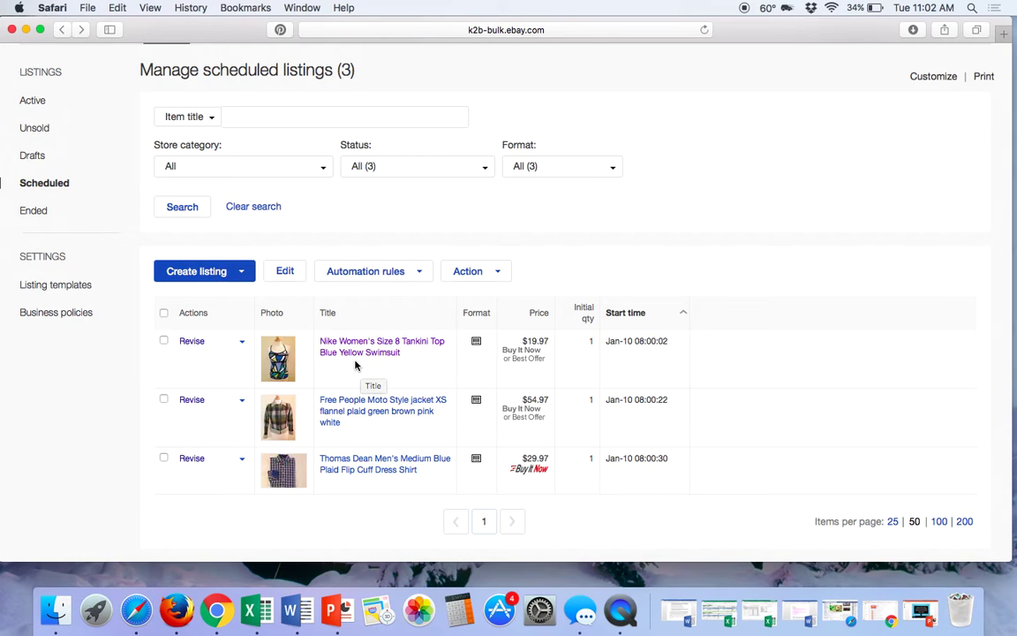
- Select all three scheduled listings for bulk Edit and continue with the listings already in progress
{"action": "left_click", "coordinate": [164, 314]}
{"action": "left_click", "coordinate": [286, 272]}
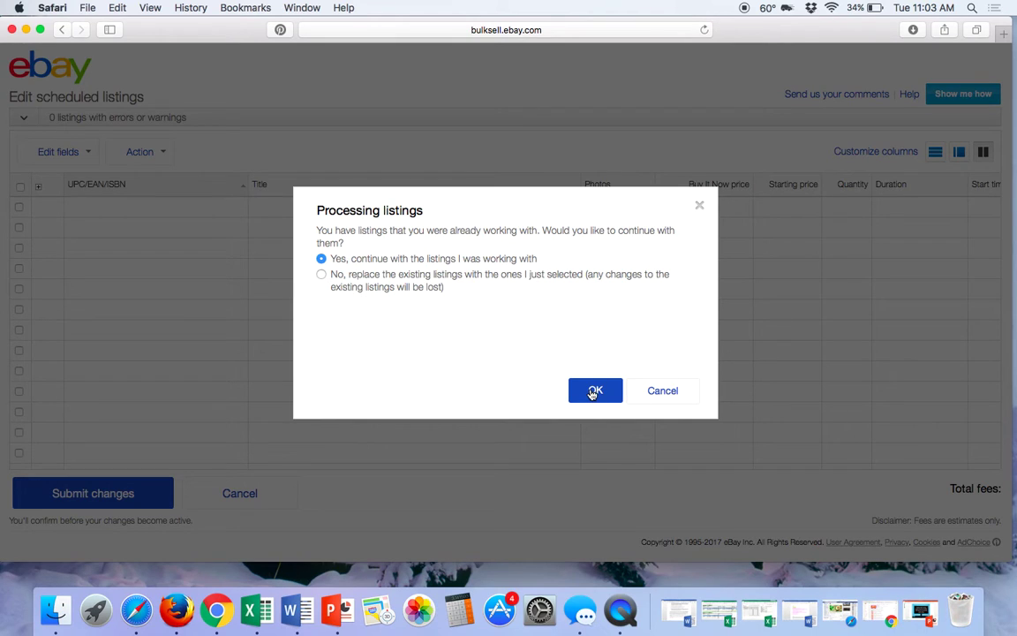
{"action": "left_click", "coordinate": [590, 391]}
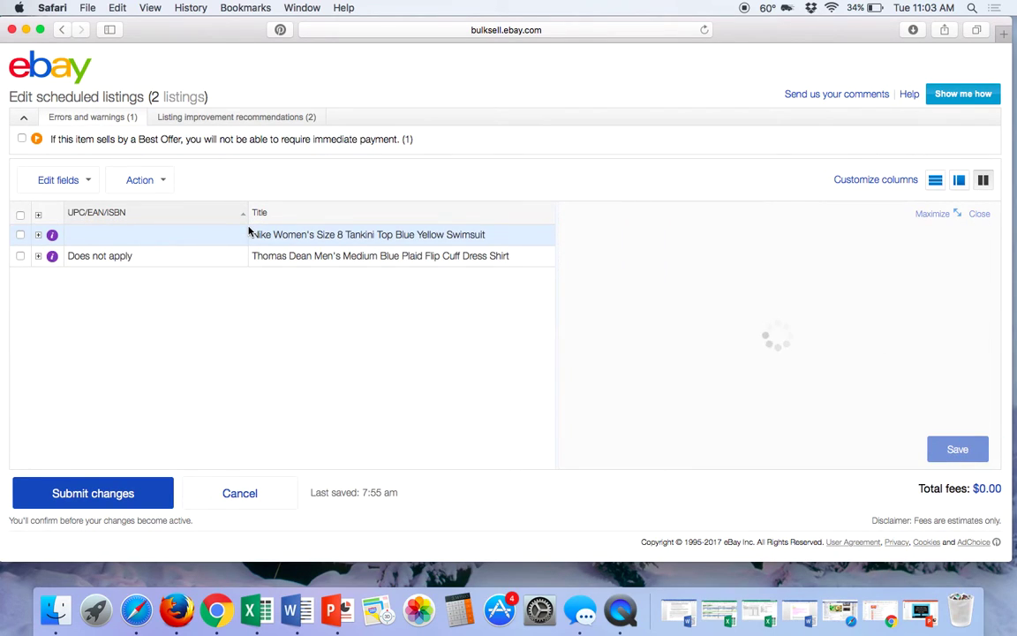
- Select both listings in the bulk editor and choose Start time from Edit fields
{"action": "left_click", "coordinate": [21, 217]}
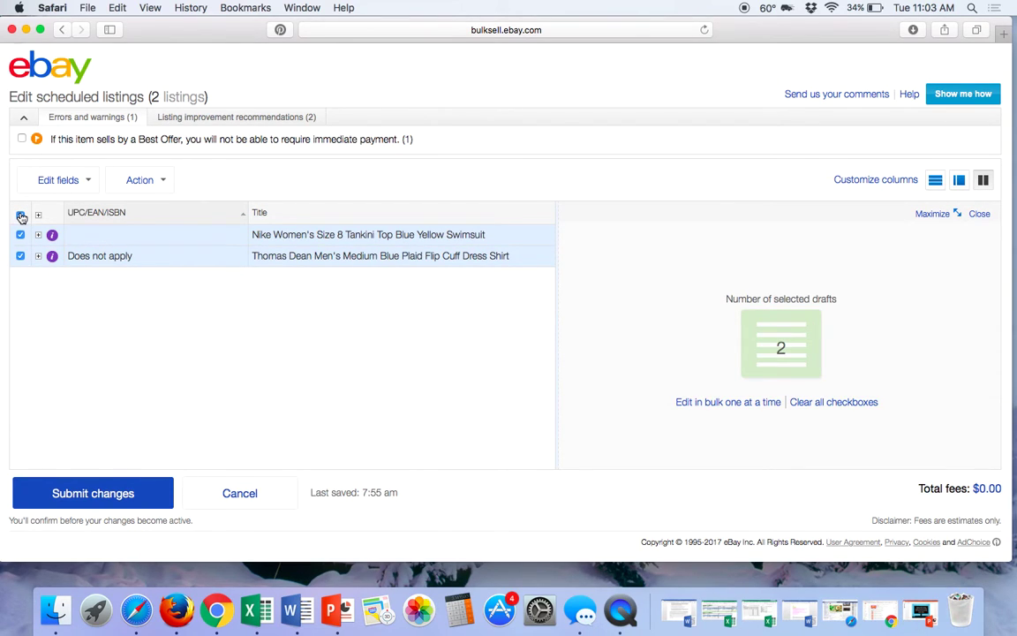
{"action": "left_click", "coordinate": [91, 183]}
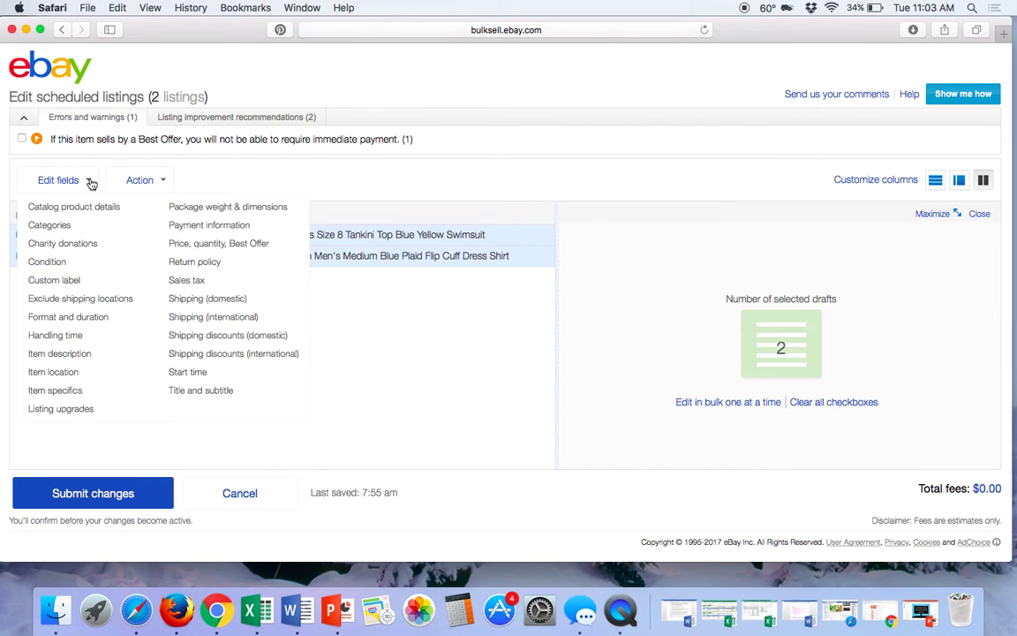
{"action": "left_click", "coordinate": [188, 373]}
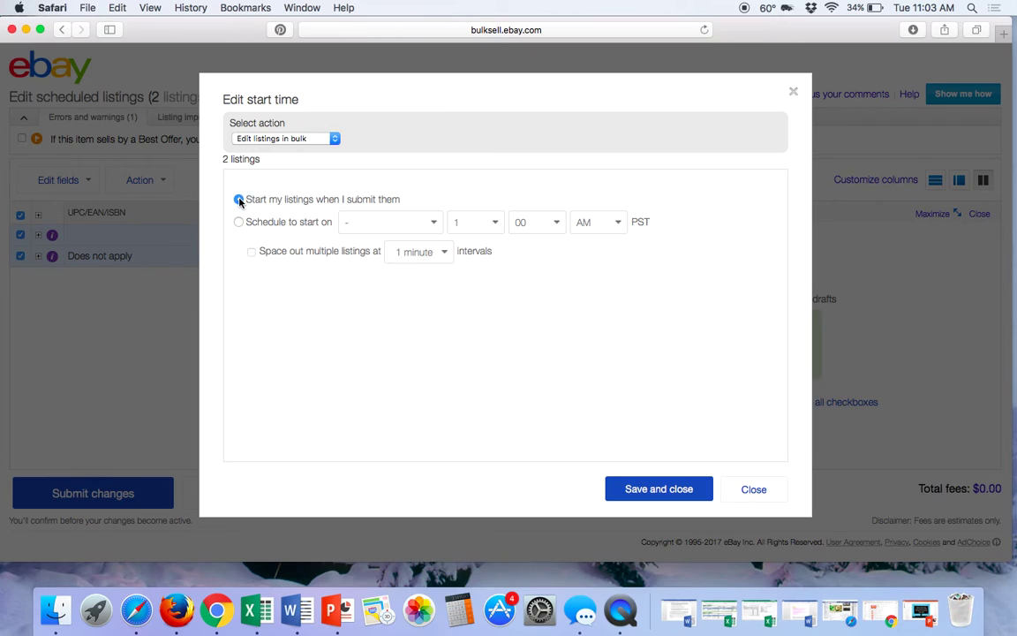
- Save the 'Start my listings when I submit them' setting for both scheduled listings
{"action": "left_click", "coordinate": [671, 490]}
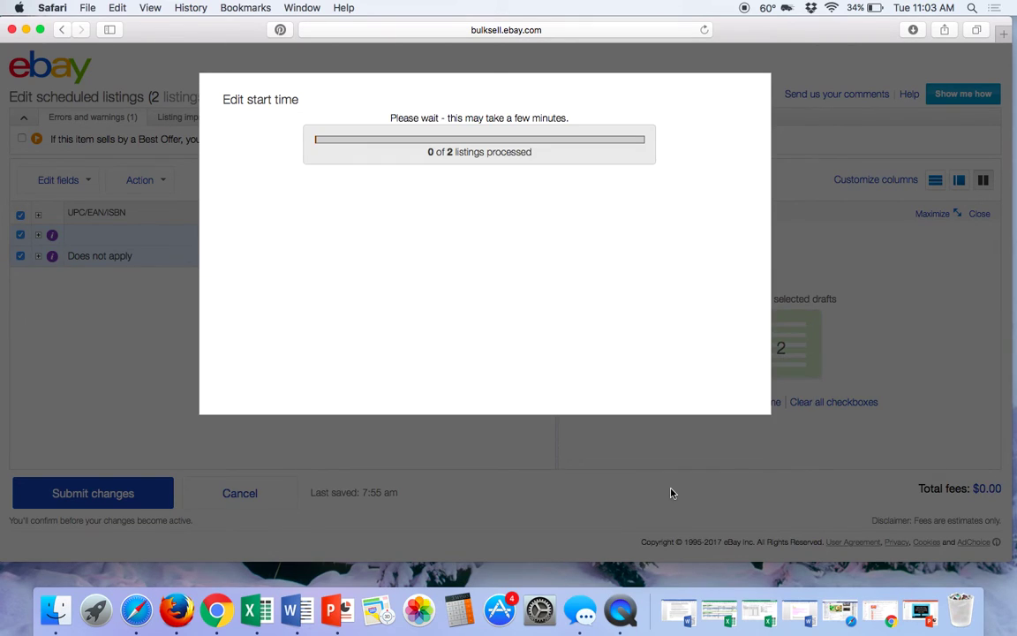